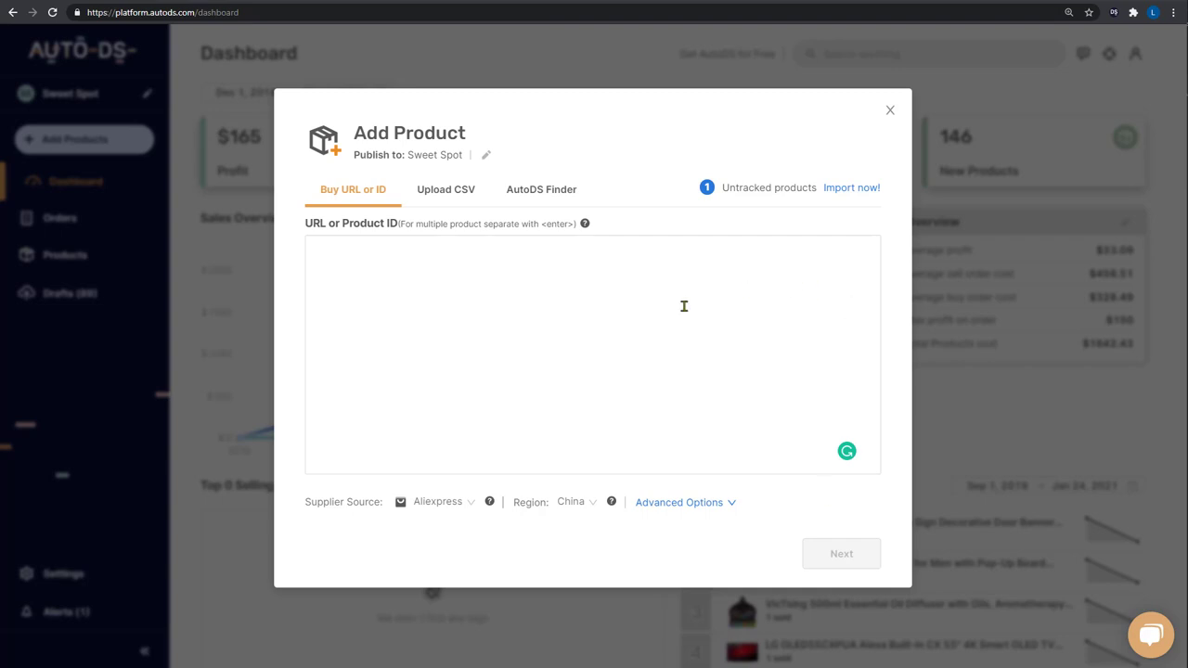
# Close the Add Product dialog and reopen it with Add Products
pyautogui.click(183, 317)
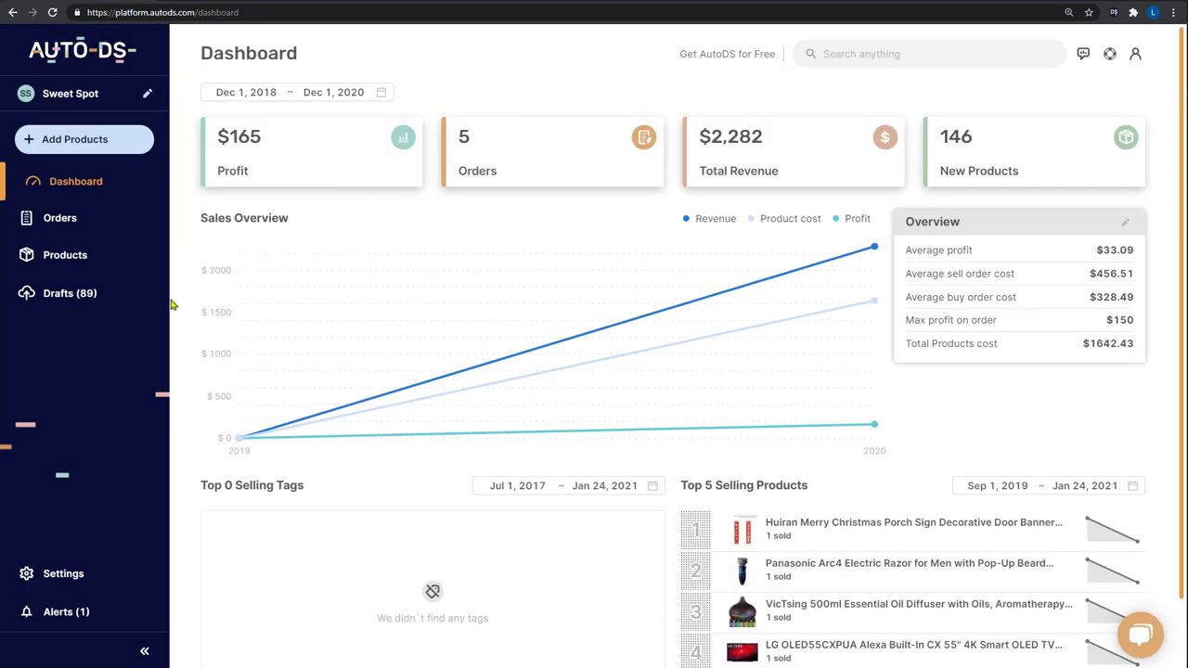
pyautogui.click(93, 147)
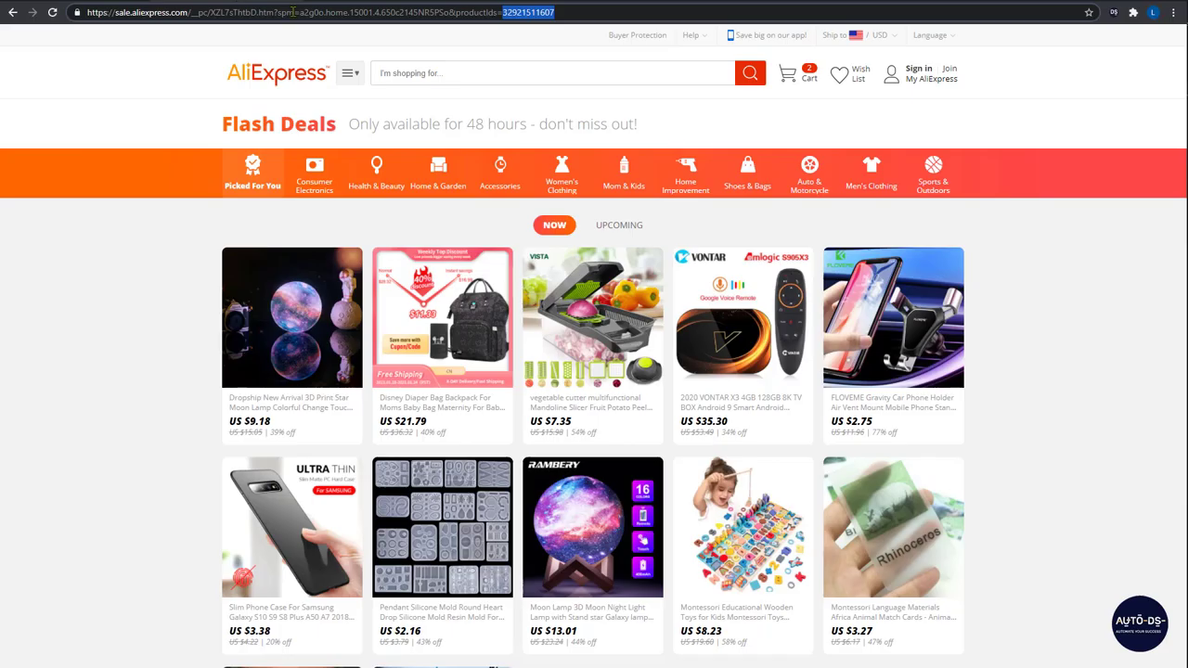
pyautogui.click(311, 299)
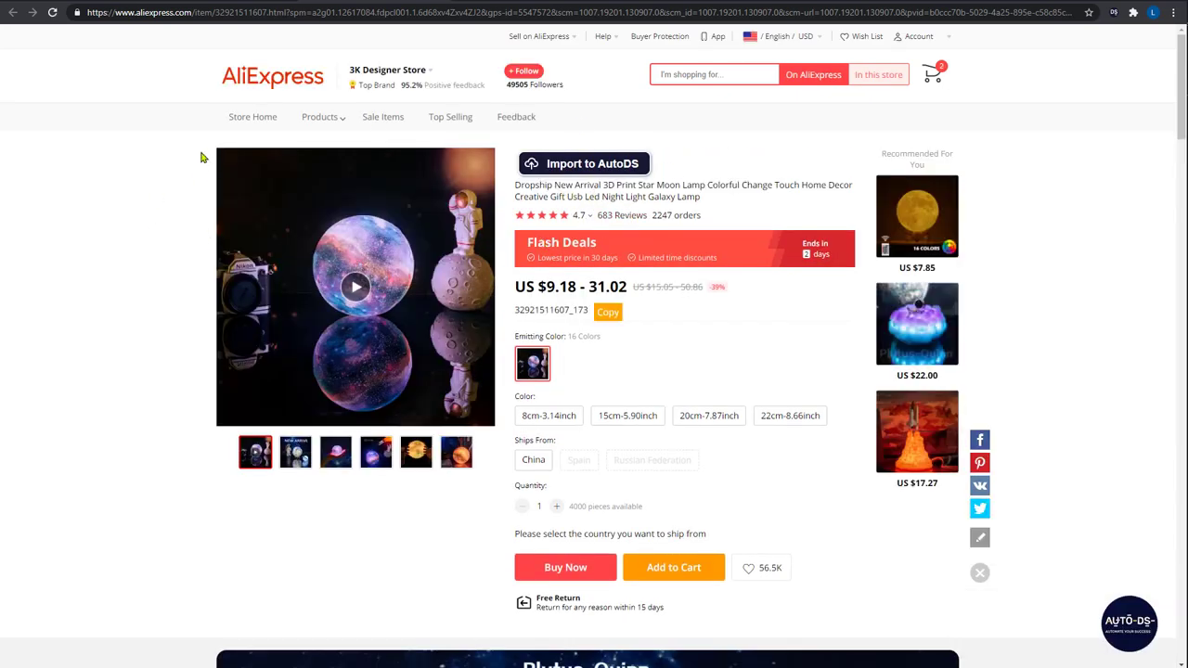
pyautogui.click(236, 13)
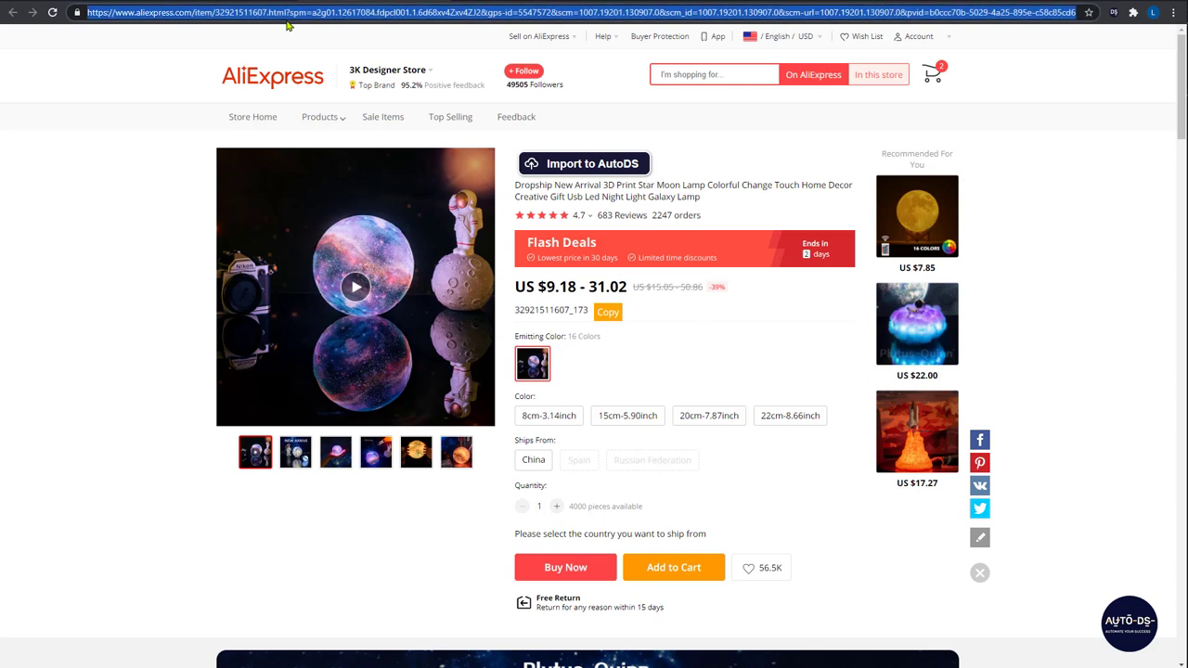
pyautogui.doubleClick(237, 13)
pyautogui.hotkey('ctrl', 'c')
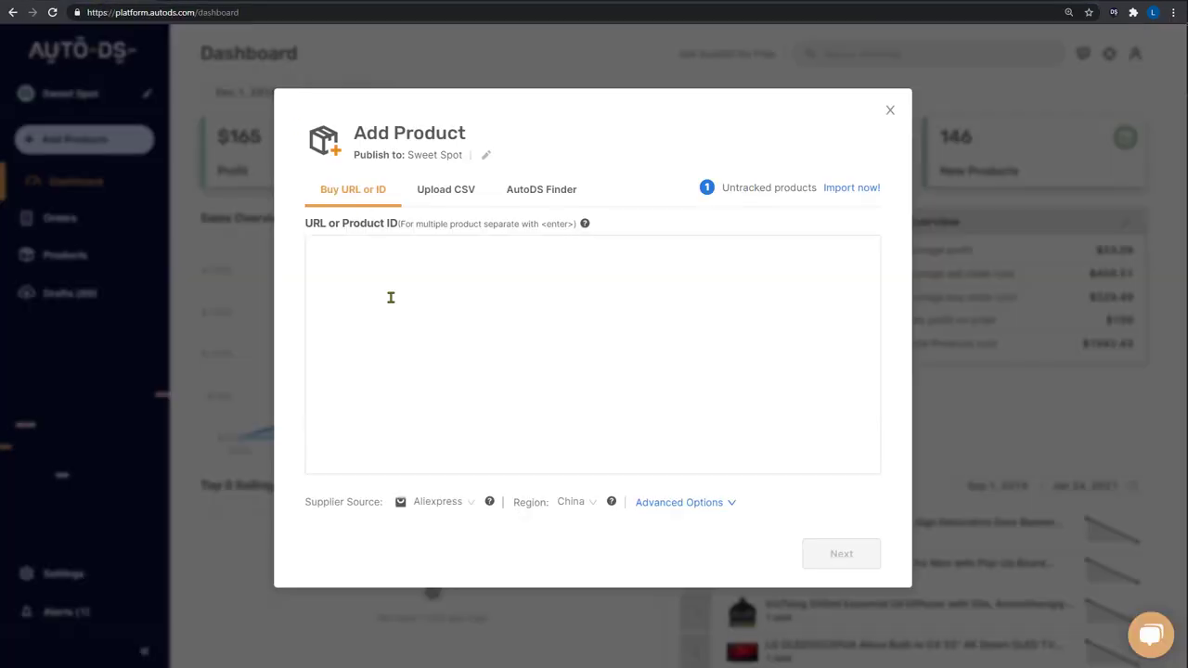
pyautogui.click(390, 297)
pyautogui.hotkey('ctrl', 'v')
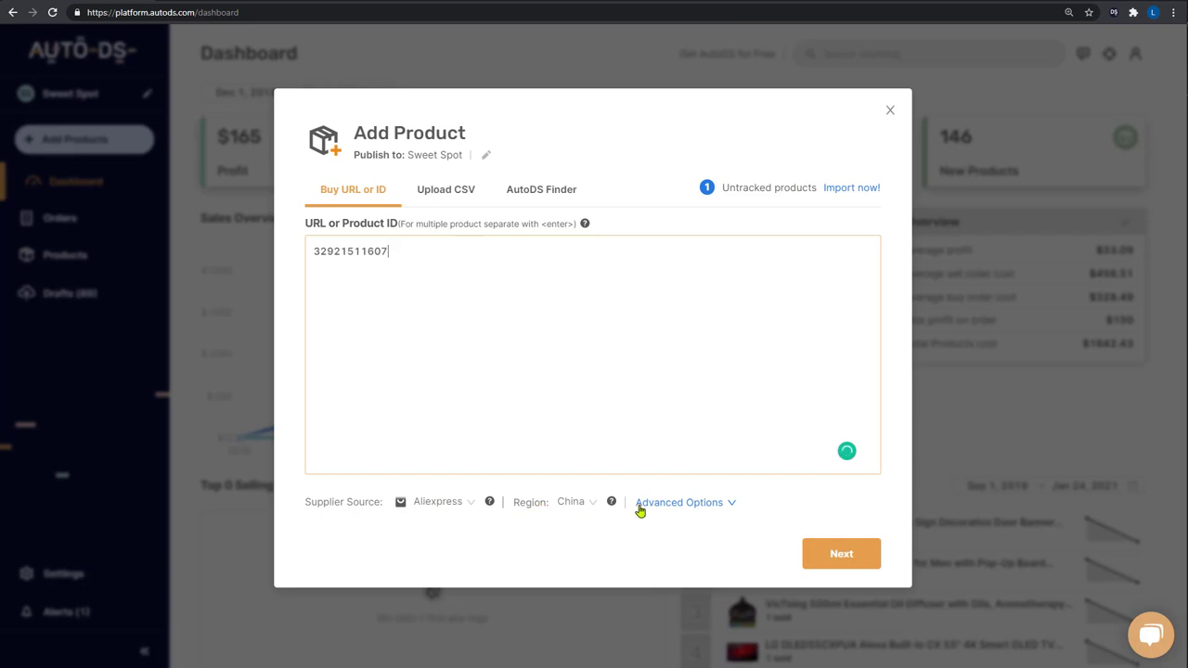
pyautogui.click(841, 556)
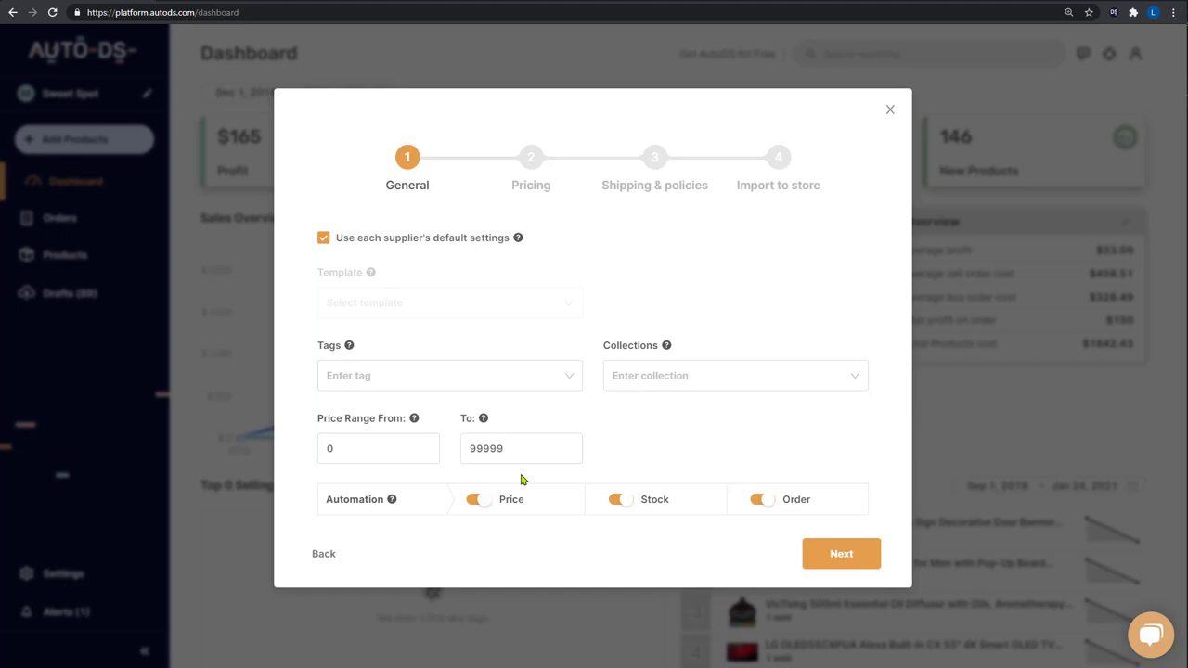
pyautogui.click(840, 557)
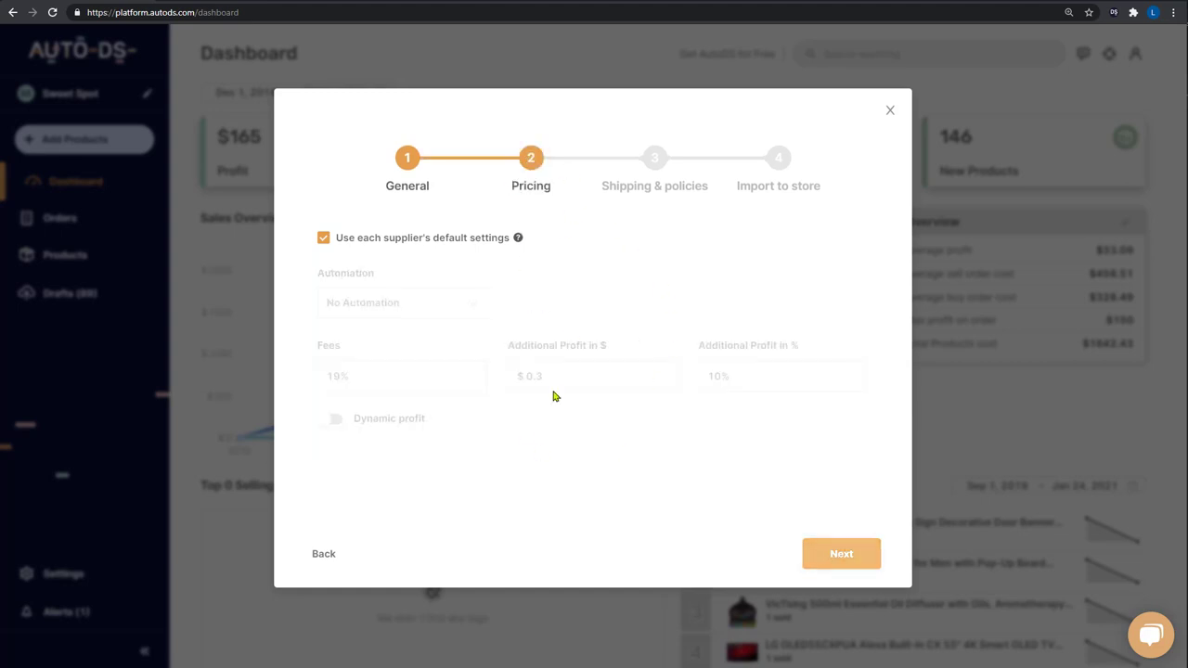
pyautogui.click(842, 557)
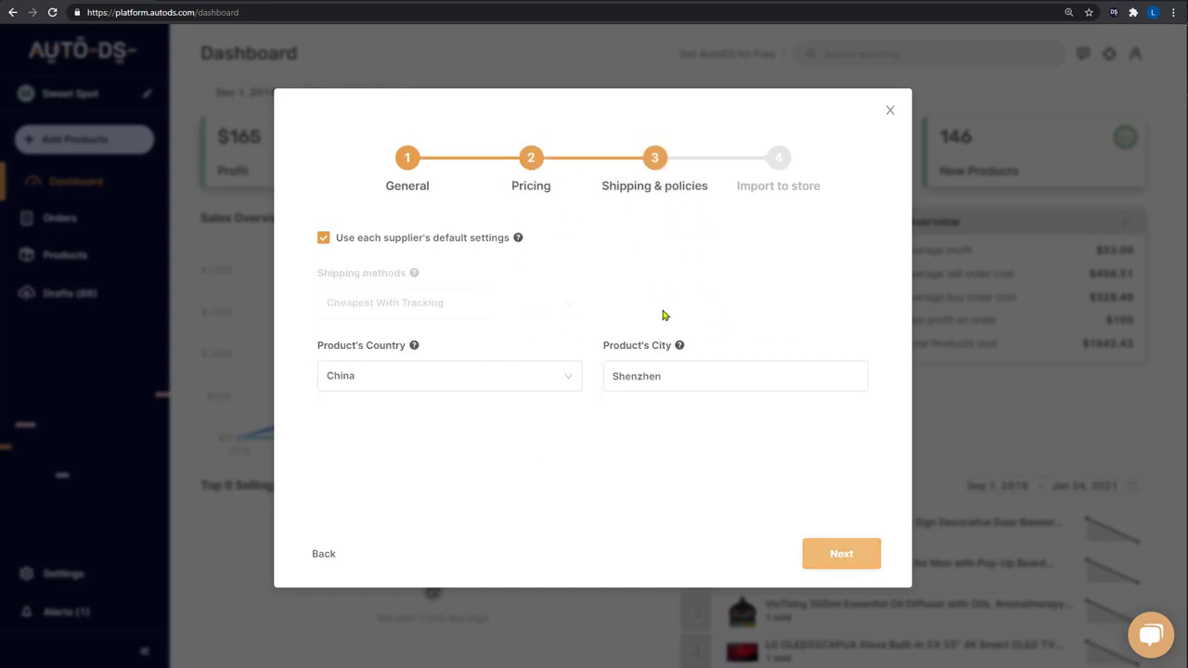
pyautogui.click(840, 559)
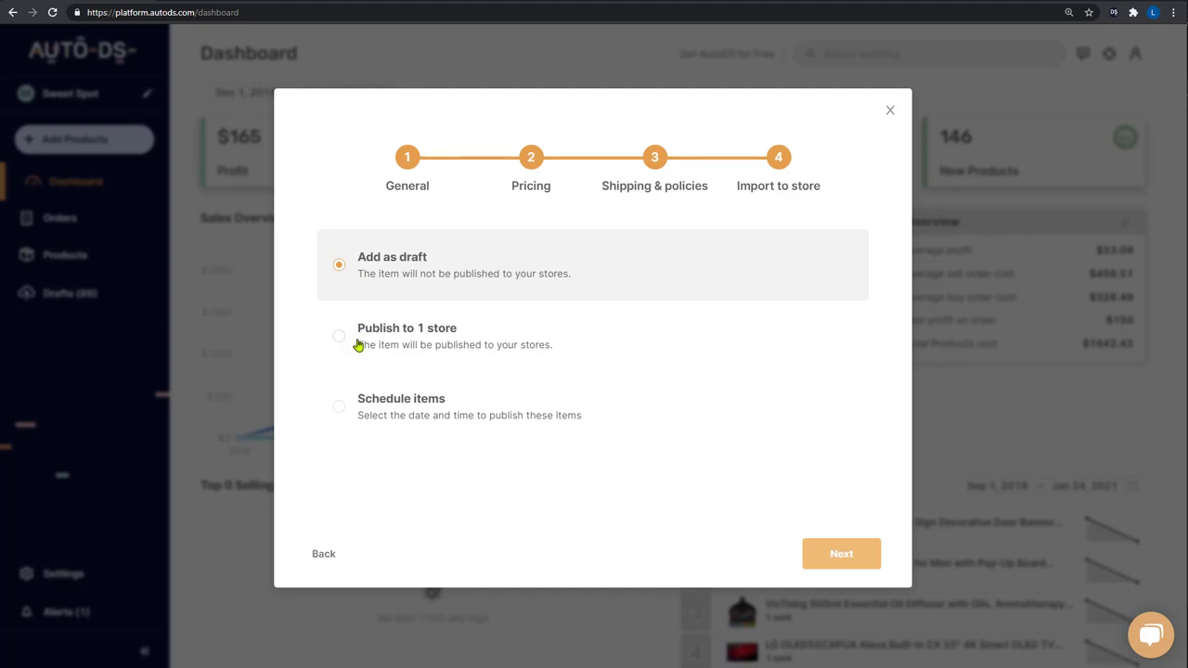
# Choose Schedule items for Sweet Spot with a publish date of January 25, 2021
pyautogui.click(339, 409)
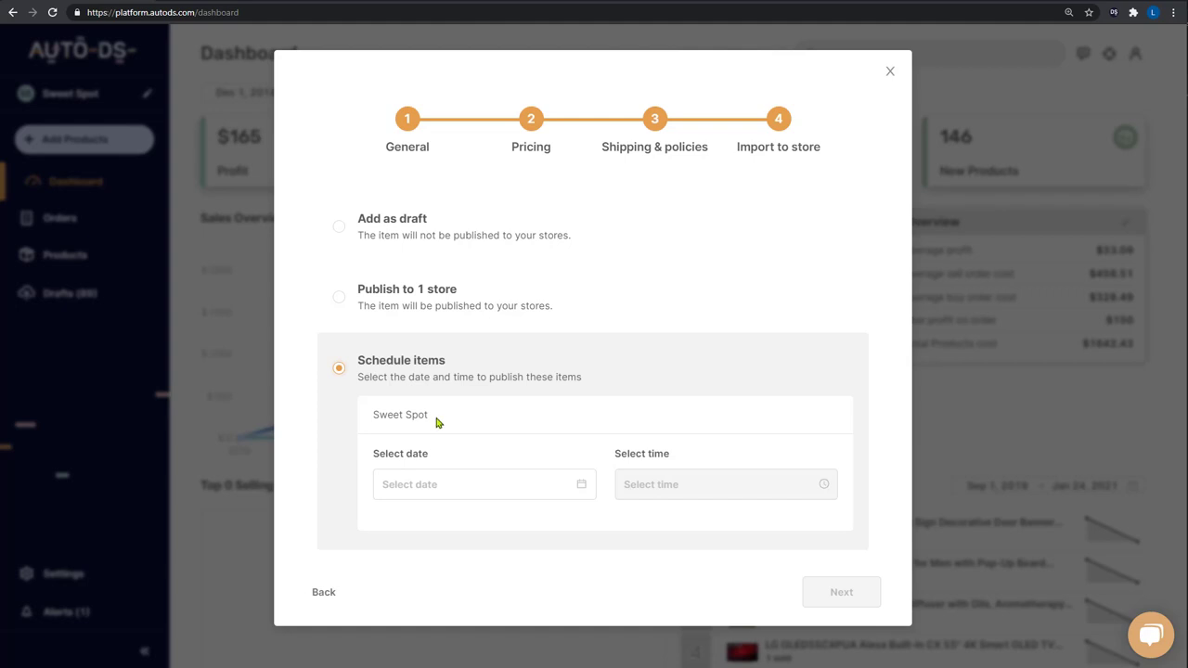
pyautogui.click(434, 483)
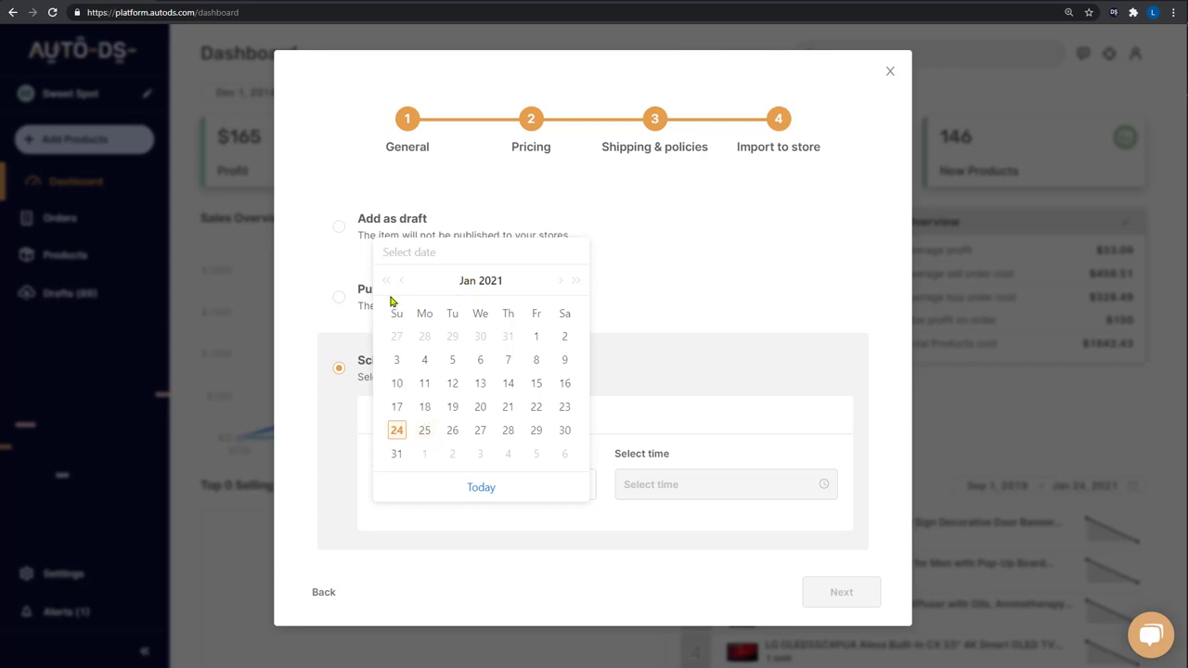
pyautogui.click(425, 432)
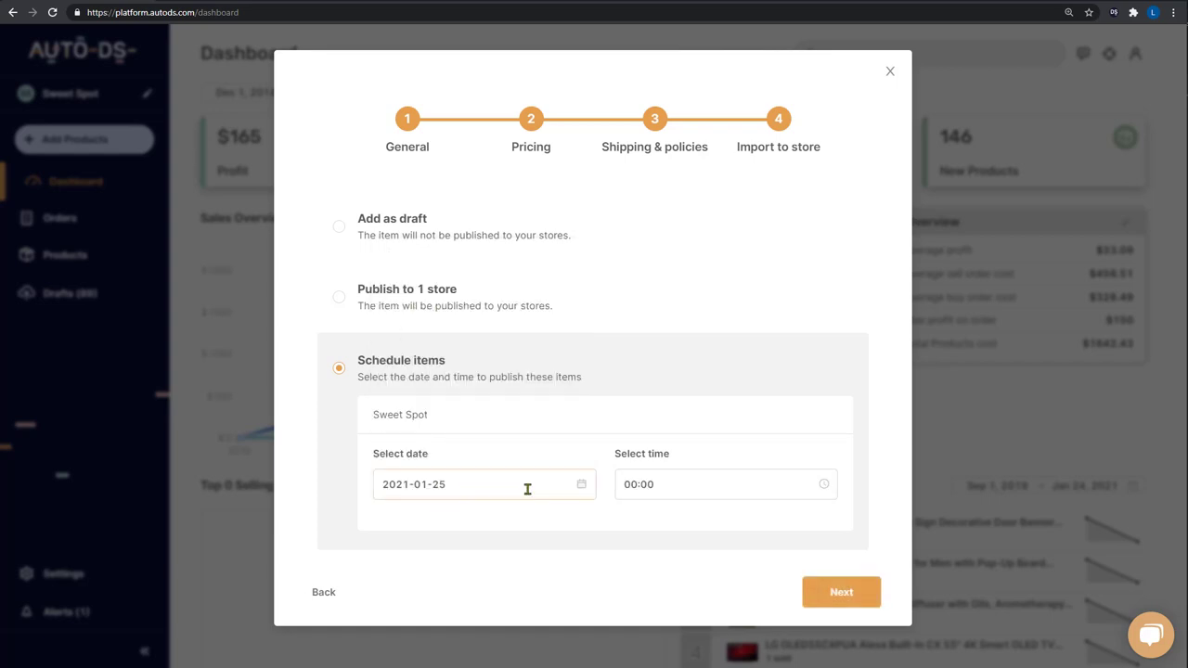
# Set the publish hour to 22:00 and submit the scheduled import
pyautogui.click(679, 488)
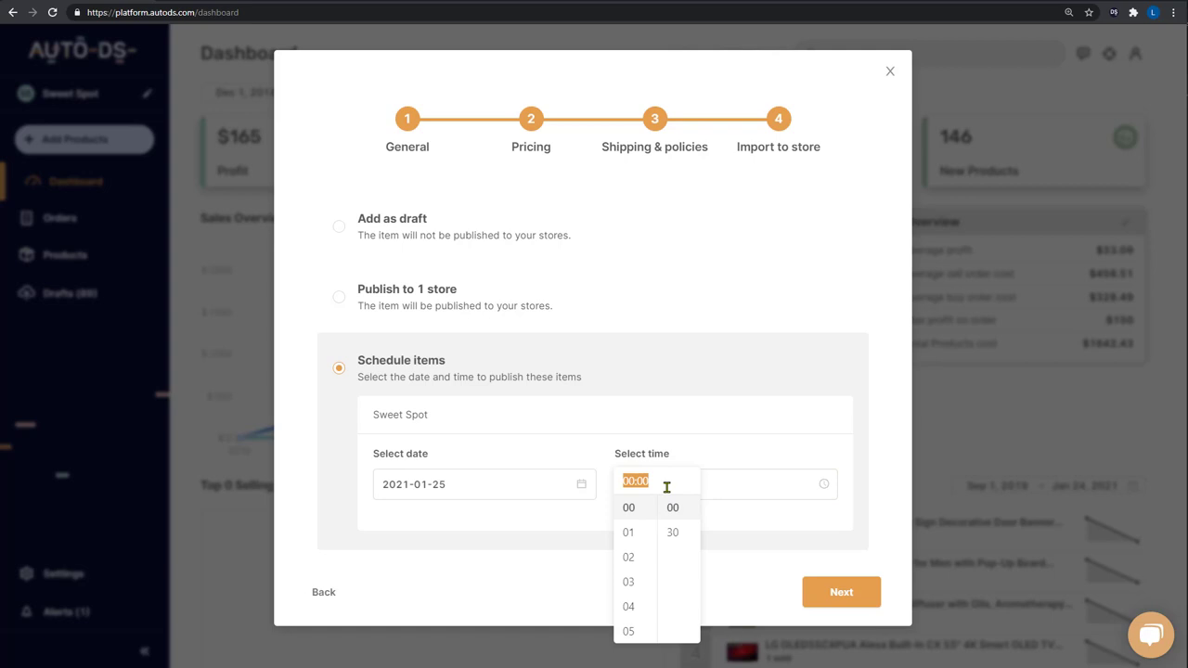
pyautogui.scroll(-1, 647, 556)
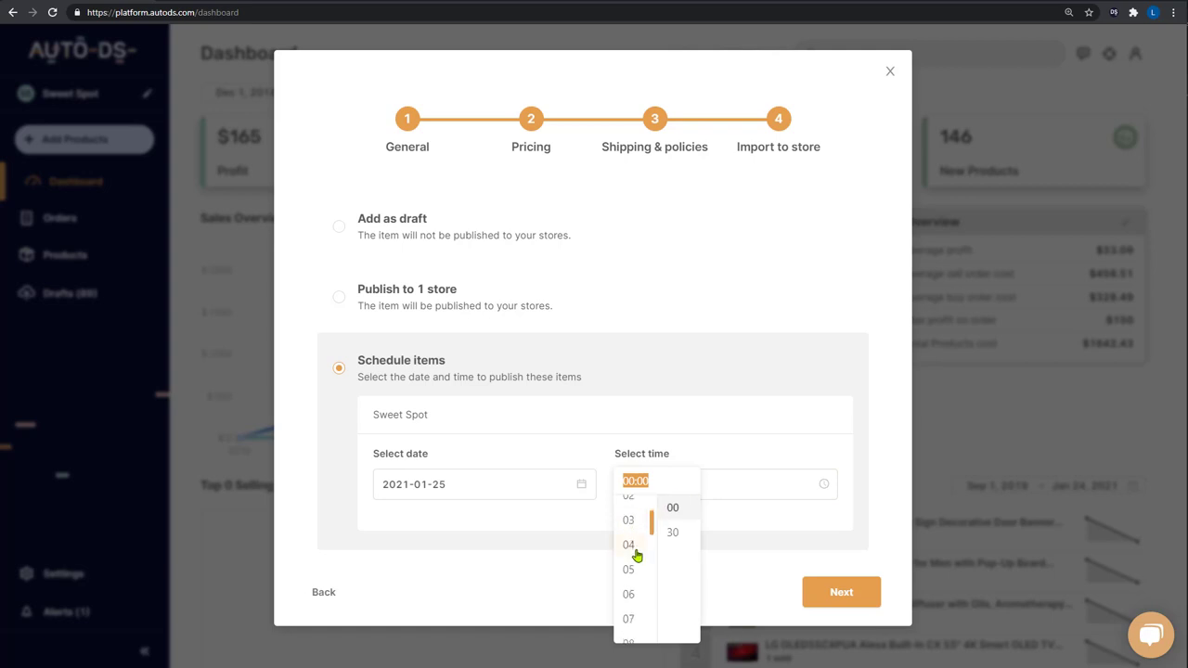
pyautogui.scroll(-1, 645, 555)
pyautogui.scroll(-1, 640, 554)
pyautogui.scroll(-1, 638, 550)
pyautogui.scroll(-1, 637, 551)
pyautogui.scroll(-1, 639, 549)
pyautogui.scroll(-1, 640, 552)
pyautogui.click(637, 559)
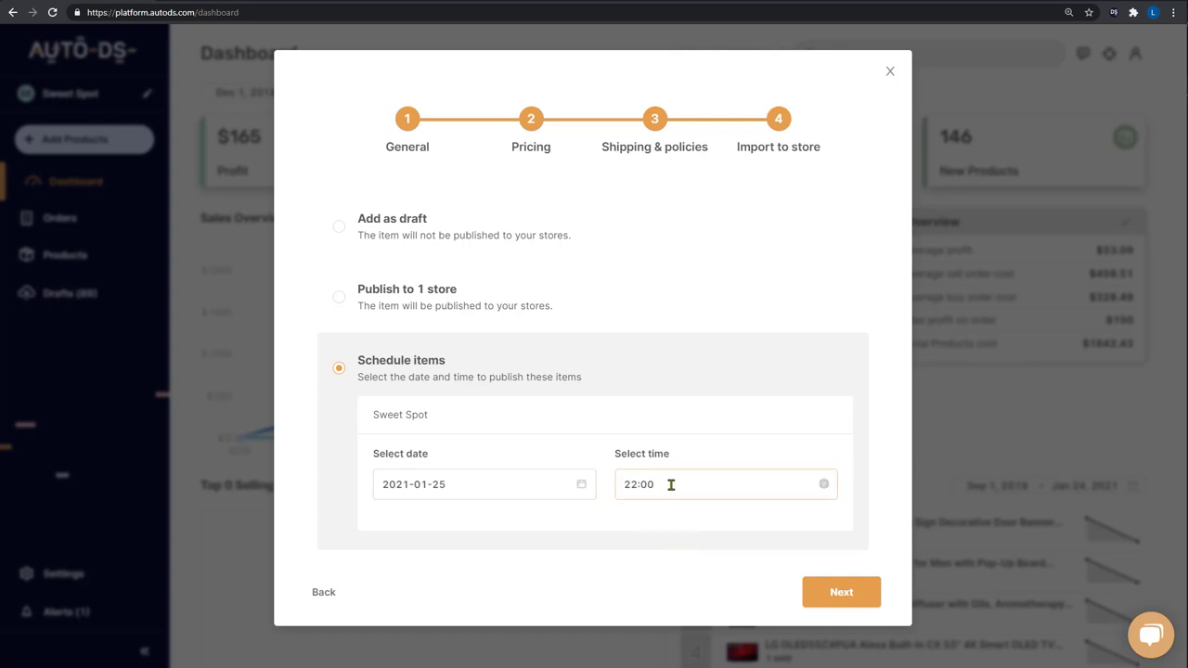
pyautogui.click(838, 594)
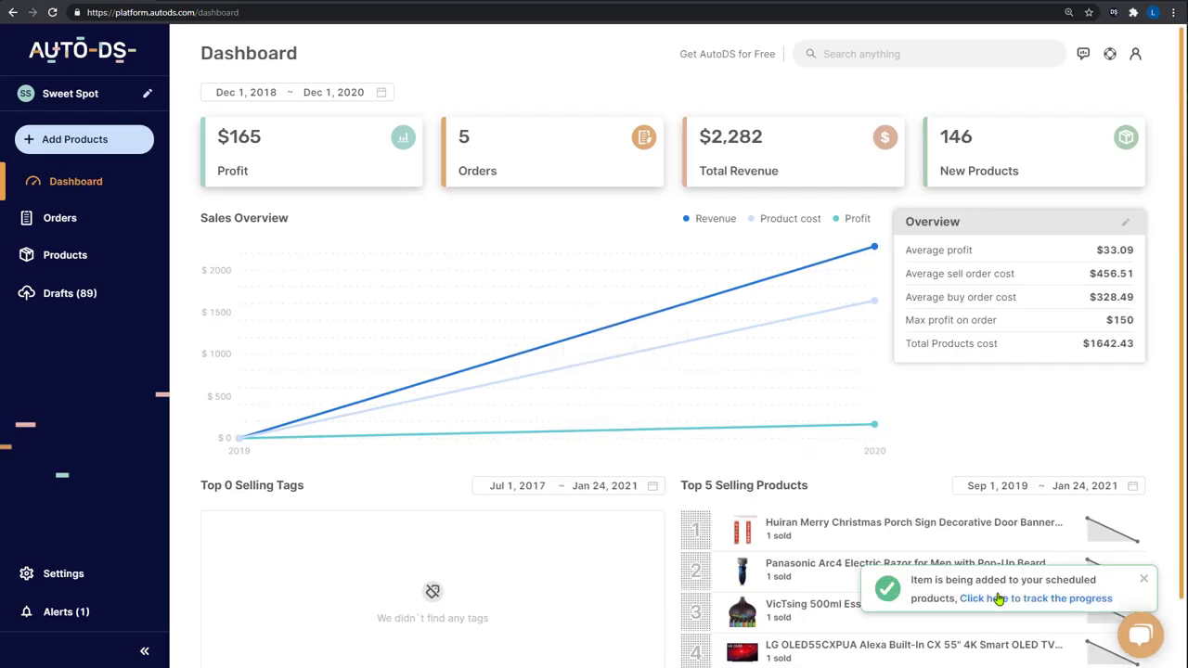
# Track progress, open the Scheduled (1) list, and expand Jan 25, 2021 to see the lamp
pyautogui.click(1019, 604)
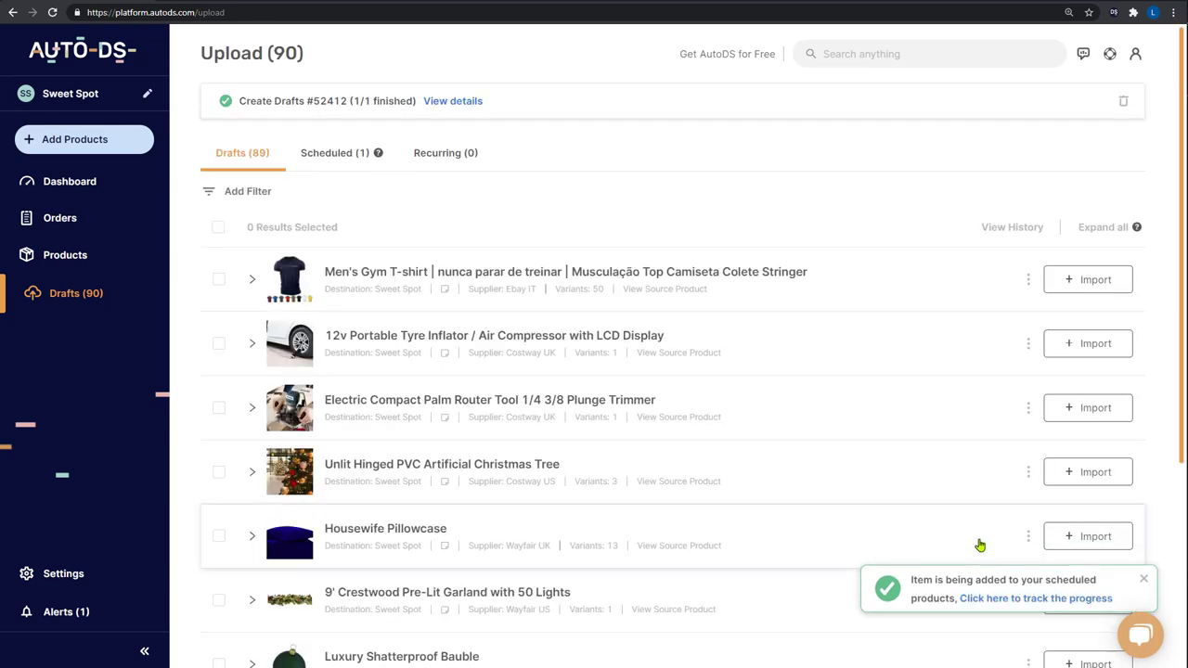
pyautogui.click(353, 156)
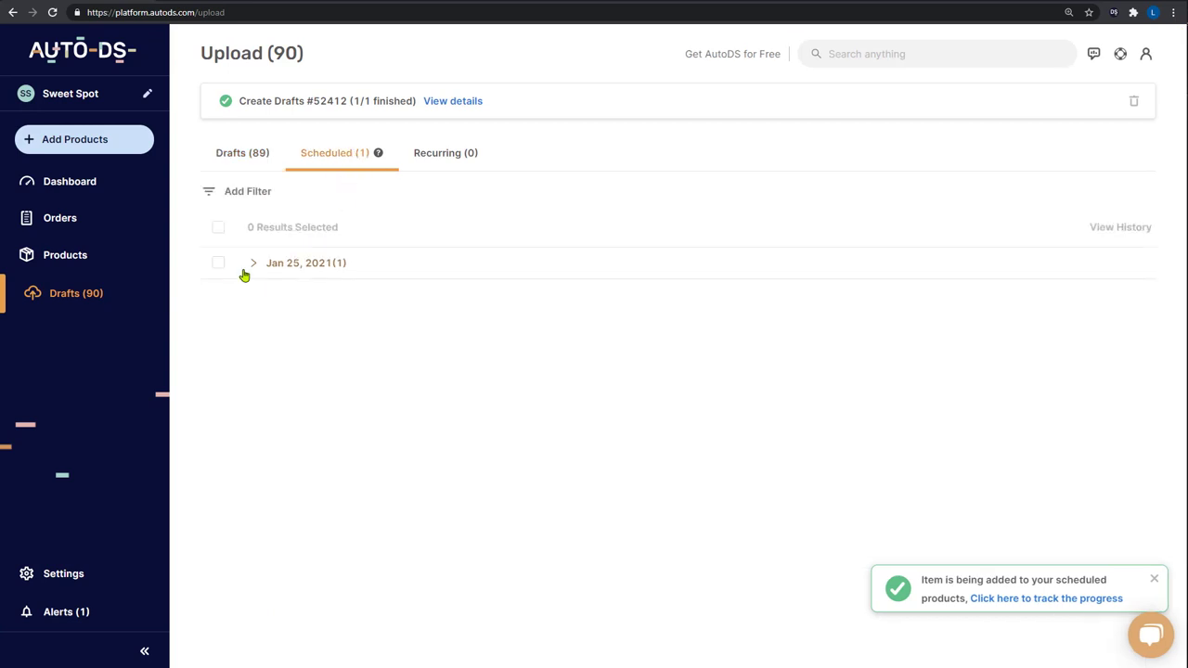
pyautogui.click(137, 264)
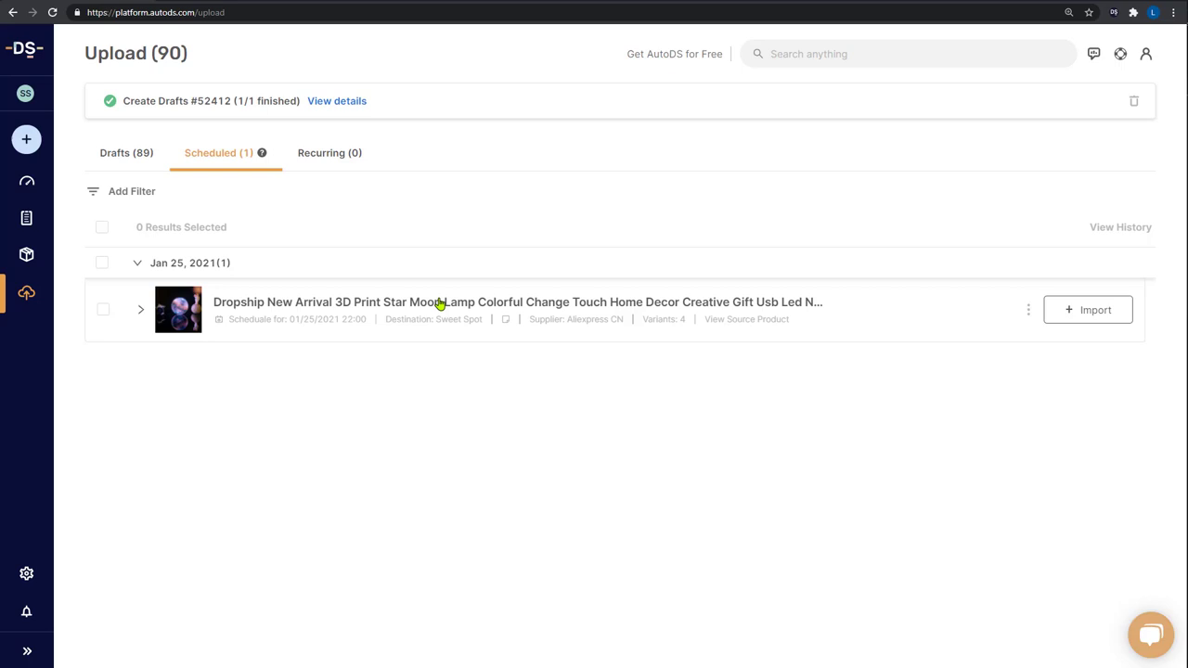
pyautogui.click(141, 319)
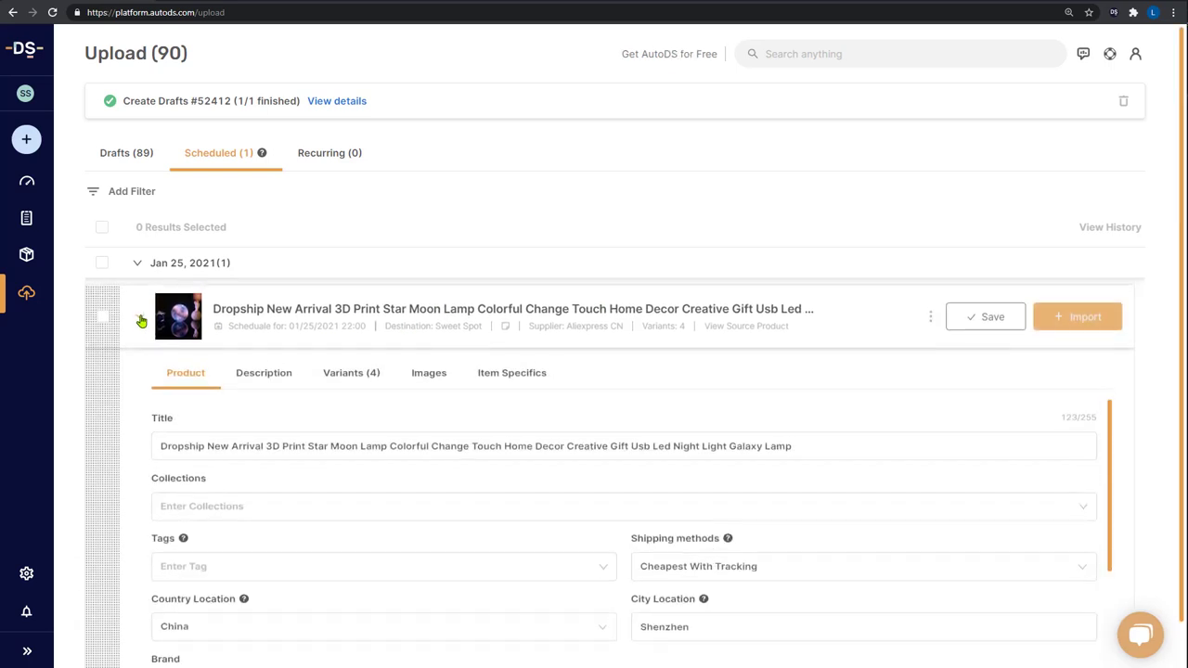
pyautogui.scroll(-2, 276, 424)
pyautogui.scroll(2, 297, 479)
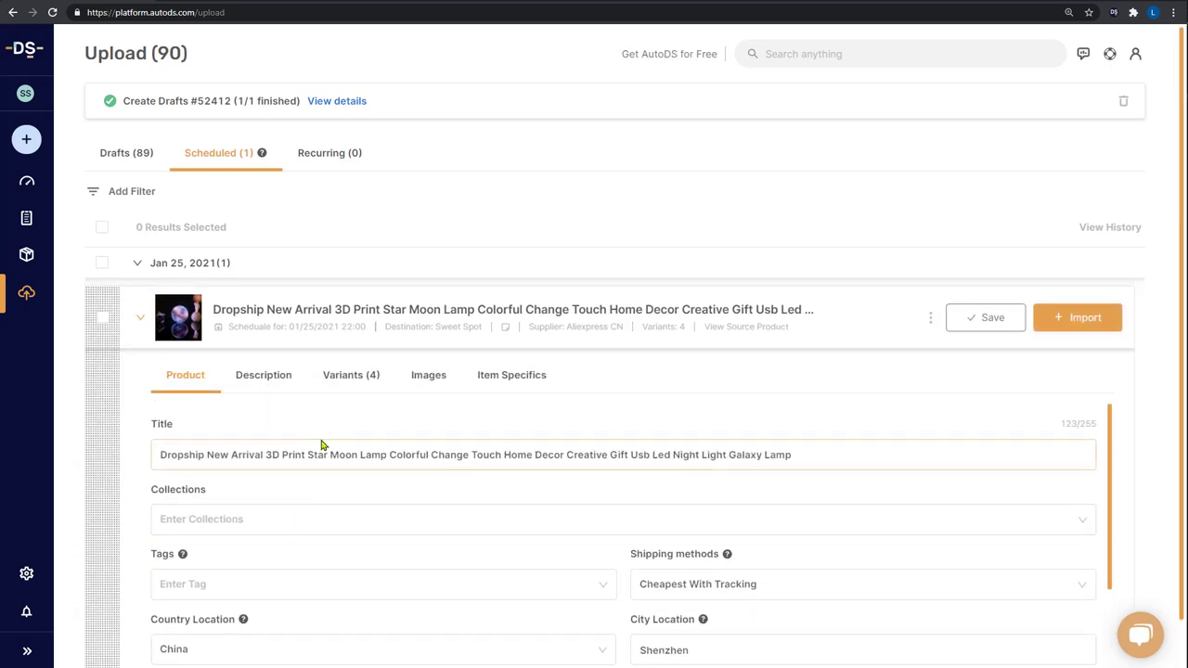
pyautogui.scroll(-1, 104, 489)
pyautogui.scroll(-2, 279, 468)
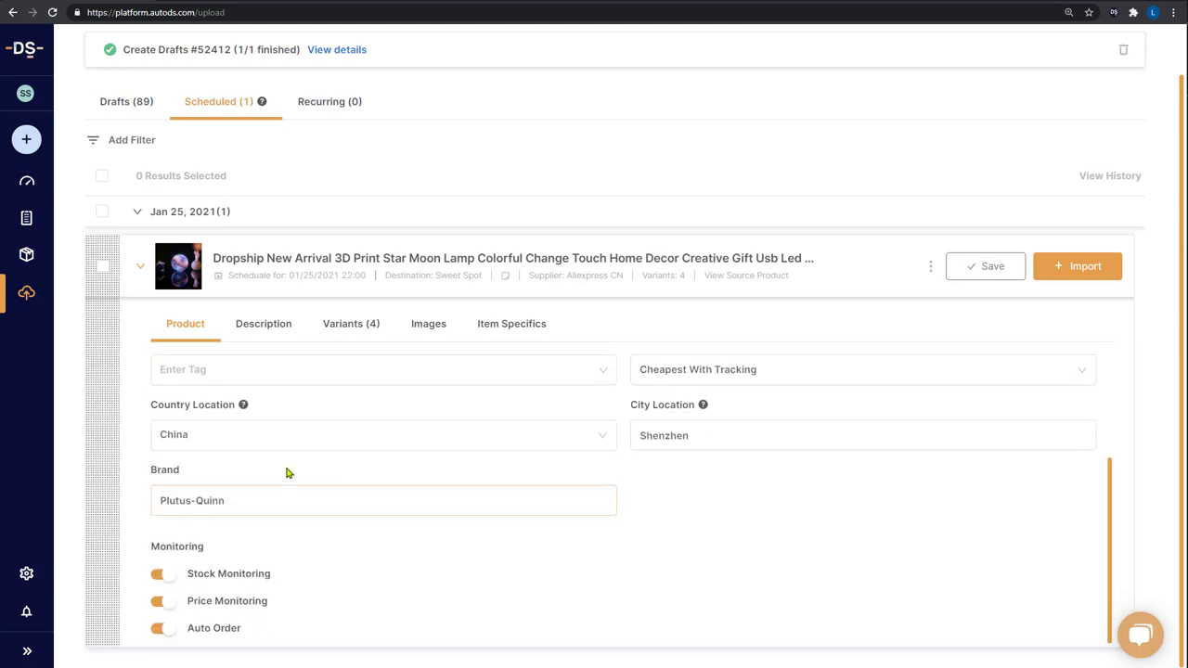
pyautogui.scroll(2, 154, 393)
pyautogui.scroll(-2, 218, 493)
pyautogui.scroll(3, 236, 551)
pyautogui.scroll(1, 284, 451)
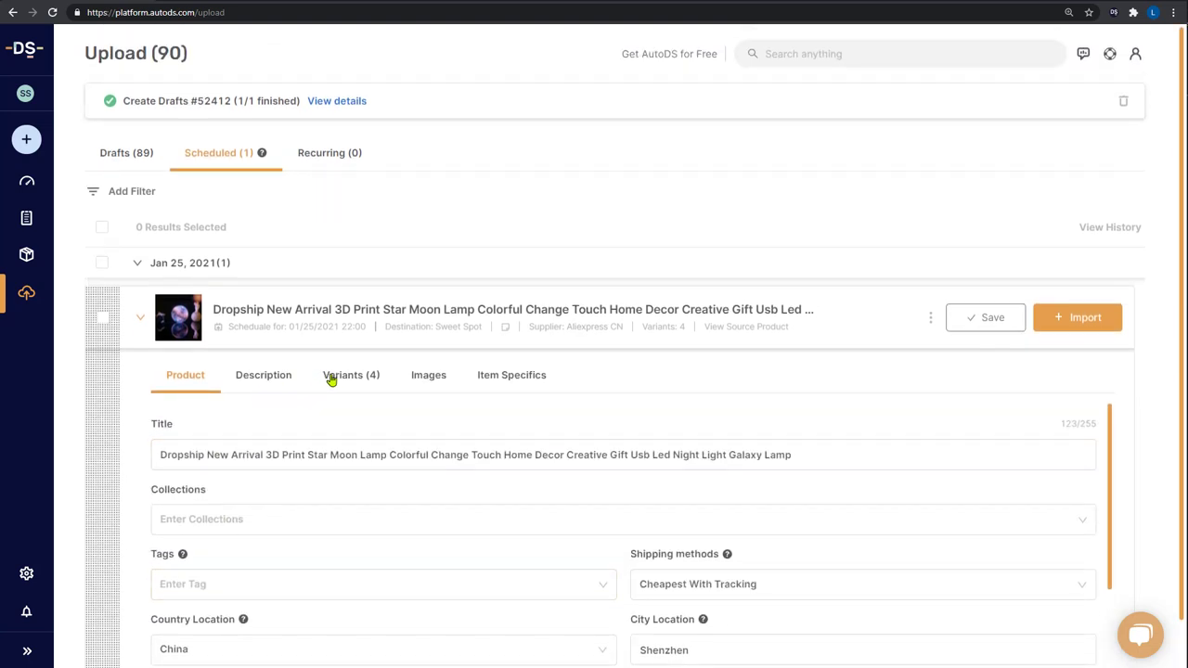
pyautogui.scroll(-2, 714, 454)
pyautogui.scroll(2, 886, 385)
pyautogui.scroll(-1, 532, 421)
pyautogui.scroll(-1, 532, 421)
pyautogui.scroll(2, 677, 398)
pyautogui.click(145, 331)
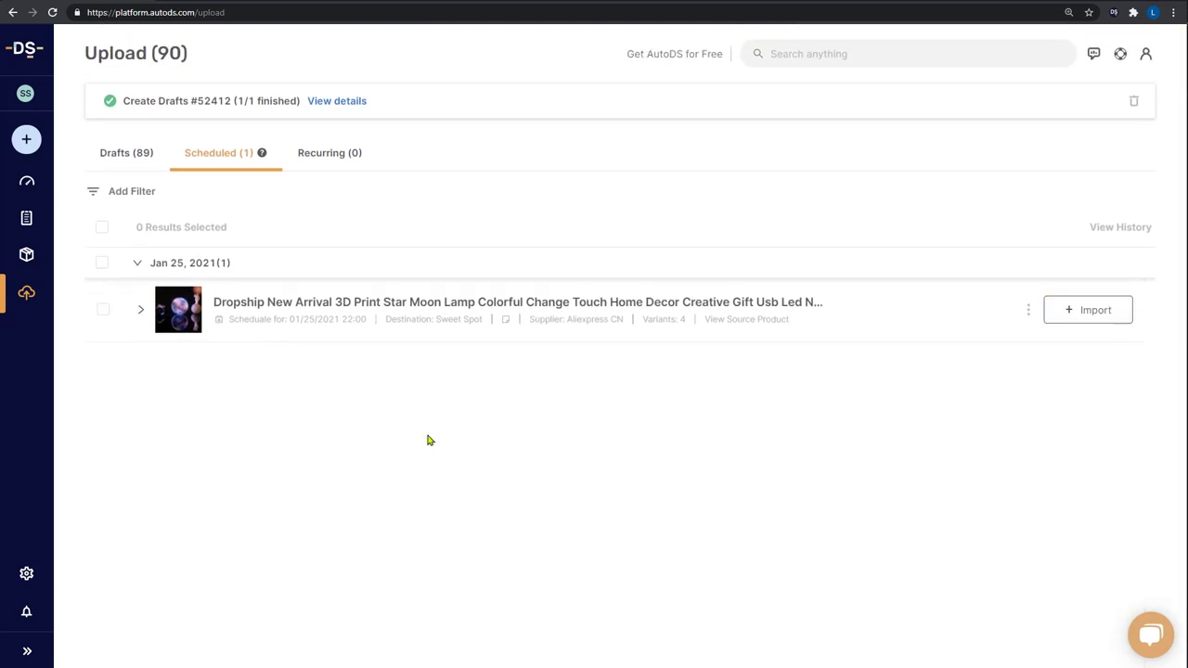